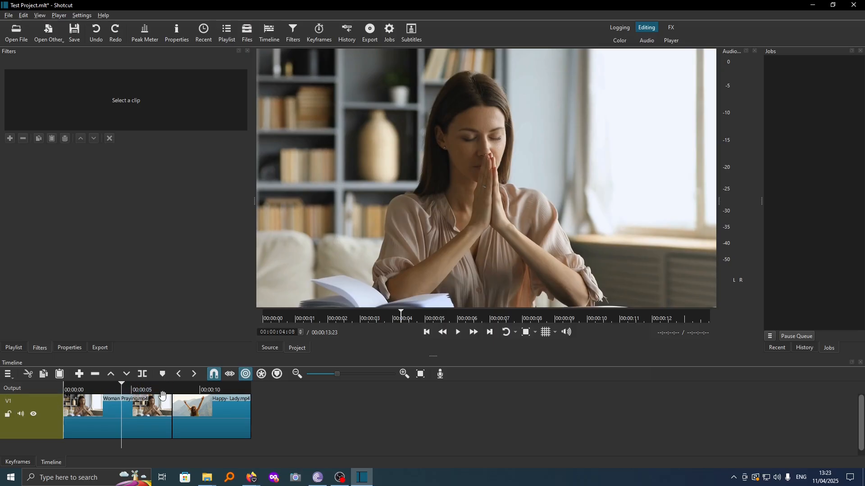
- Add a video track above V1 and enlarge the timeline area so both tracks are fully shown
left_click(171, 390)
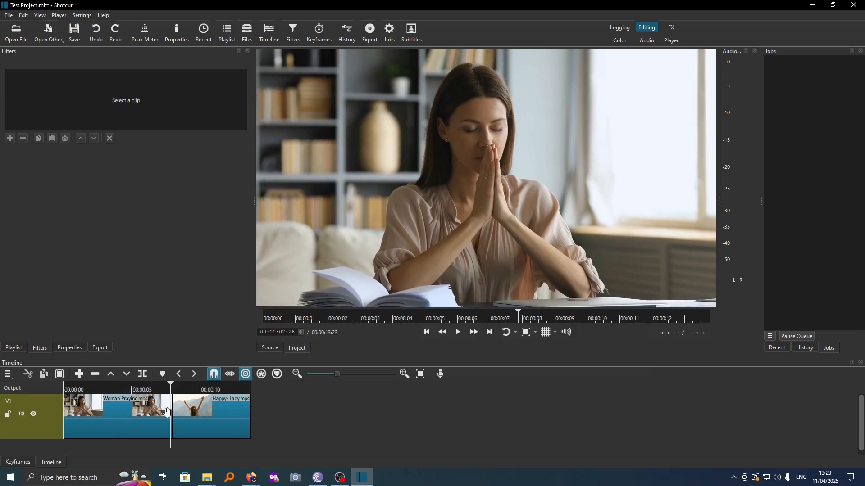
right_click(150, 391)
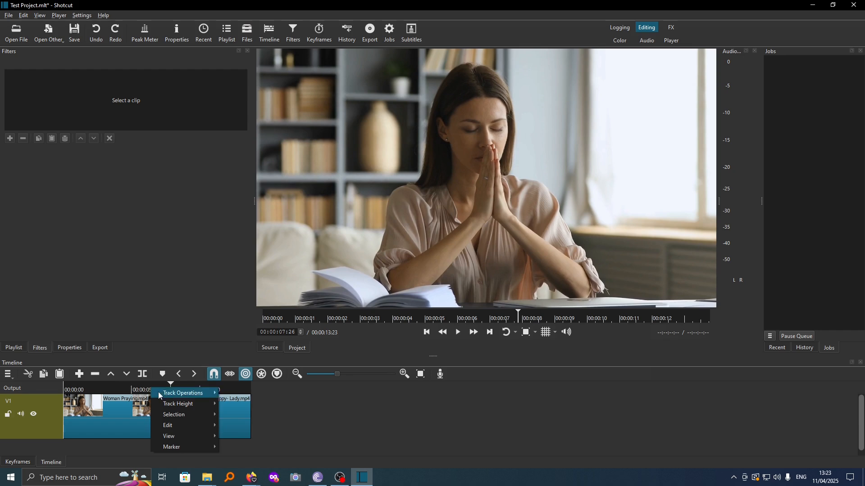
mouse_move(200, 395)
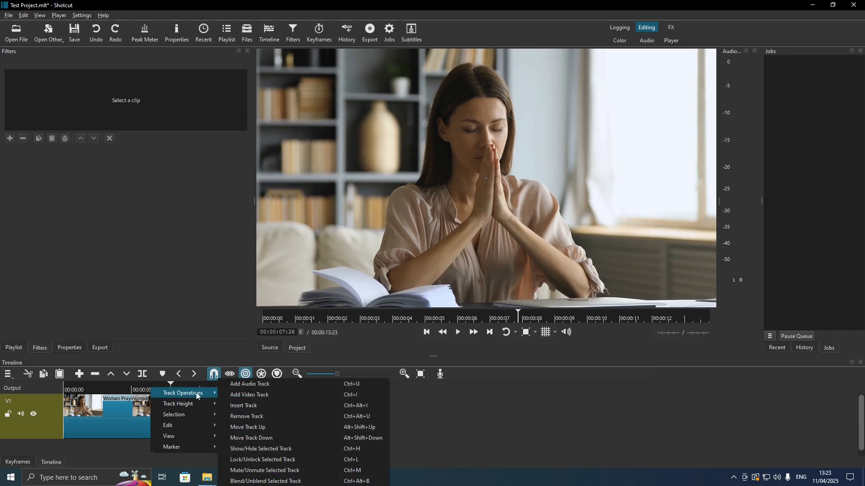
left_click(253, 395)
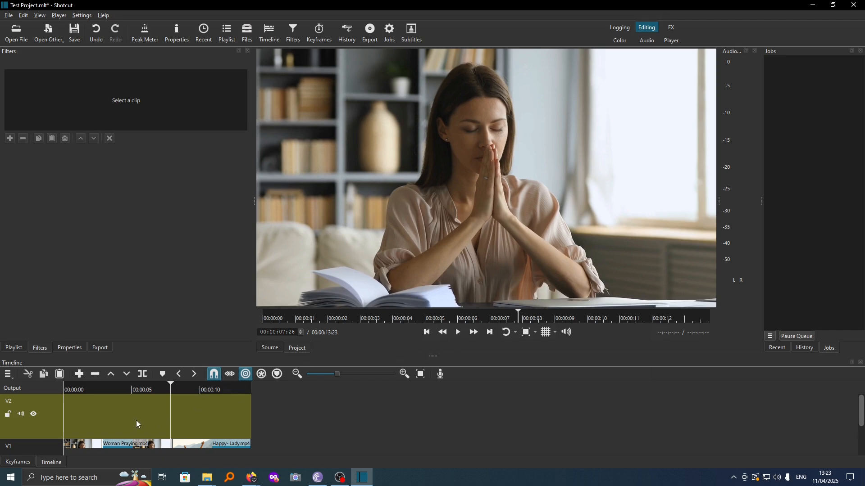
left_click_drag(439, 354, 452, 309)
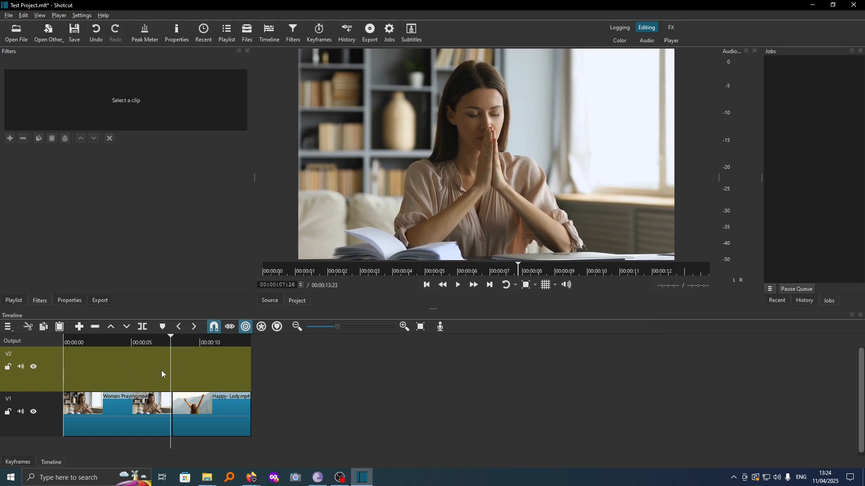
double_click(14, 361)
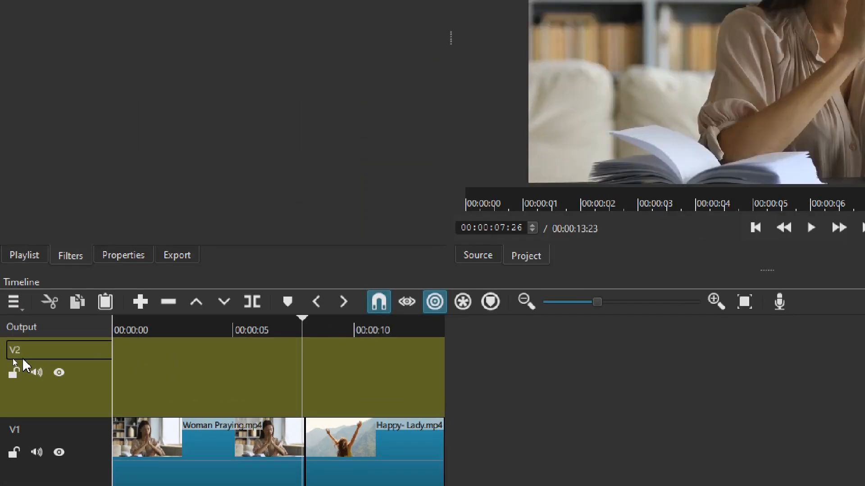
left_click(5, 360)
- Add a text clip with the transparent preset reading "Welcome to my medidation class" to track V2 at 00:00:03:26
left_click(116, 369)
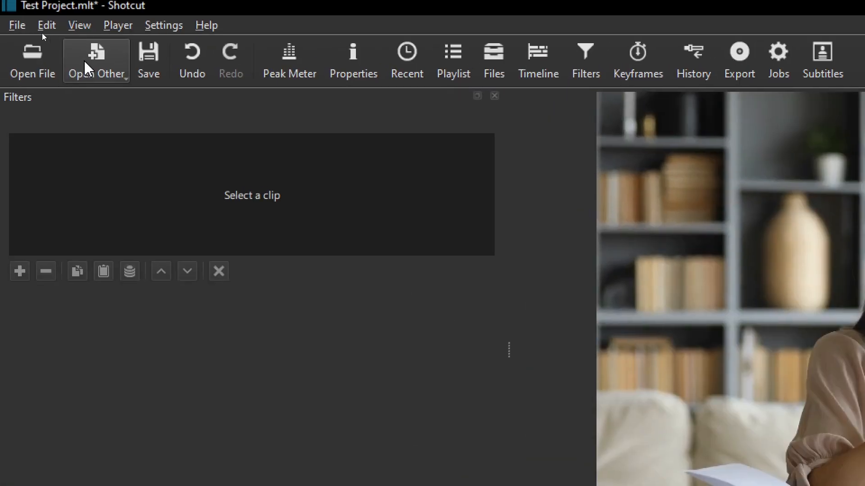
left_click(42, 34)
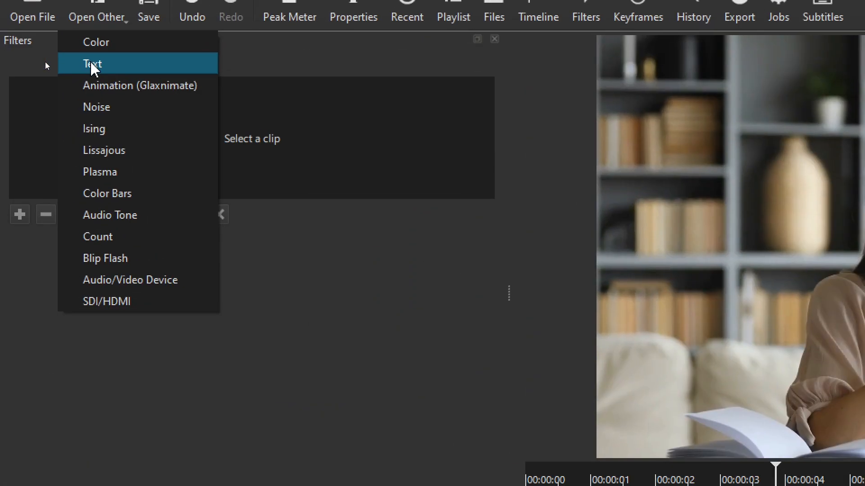
left_click(92, 64)
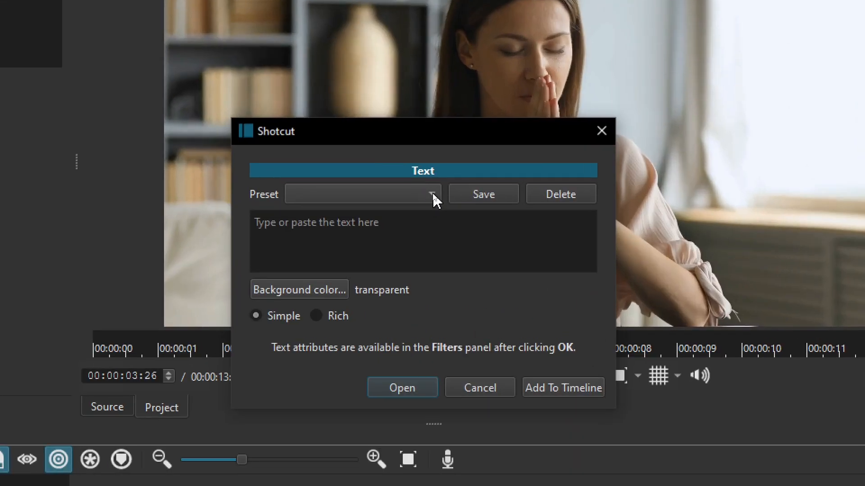
left_click(433, 194)
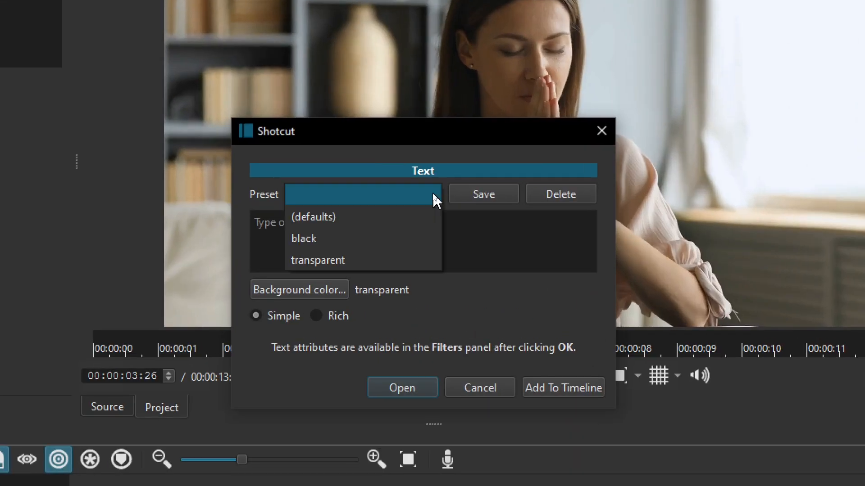
left_click(324, 260)
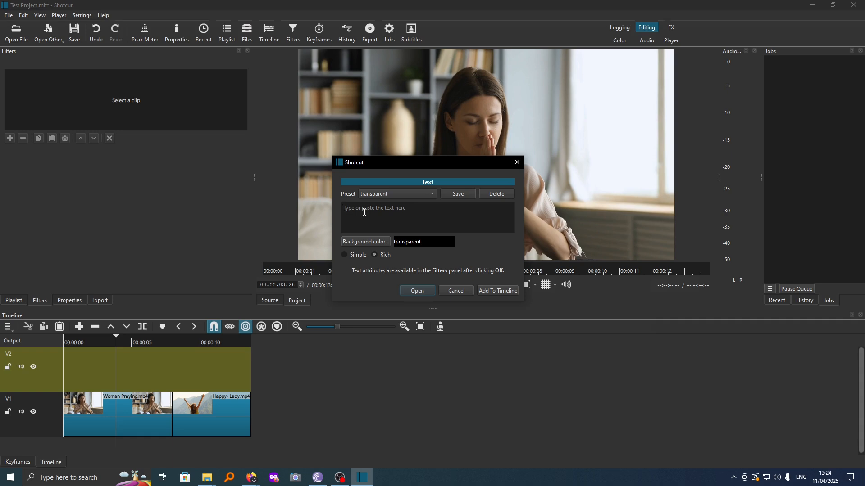
type("Welcome to my medidation class")
left_click(499, 291)
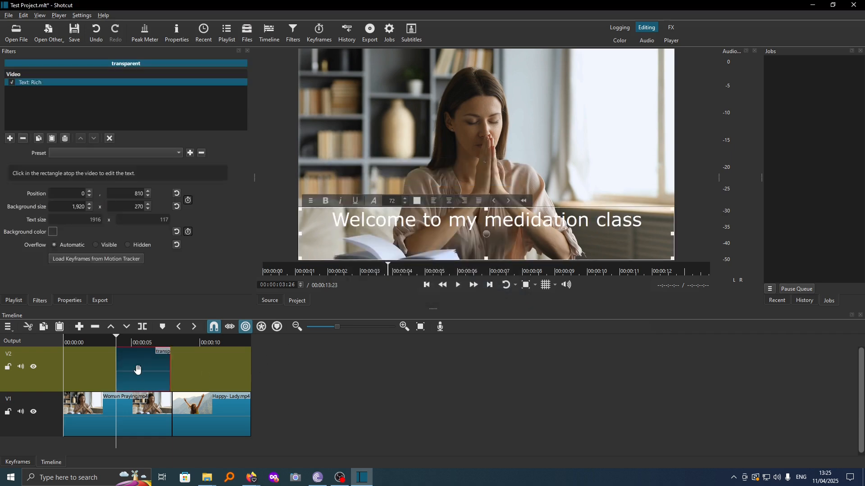
- Play the timeline from just before the text clip to check how the title looks over the video
left_click_drag(116, 346, 109, 347)
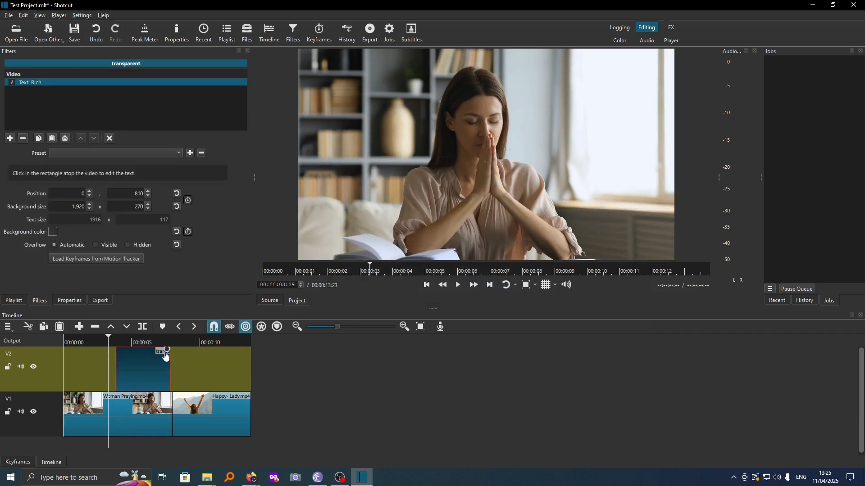
key("space")
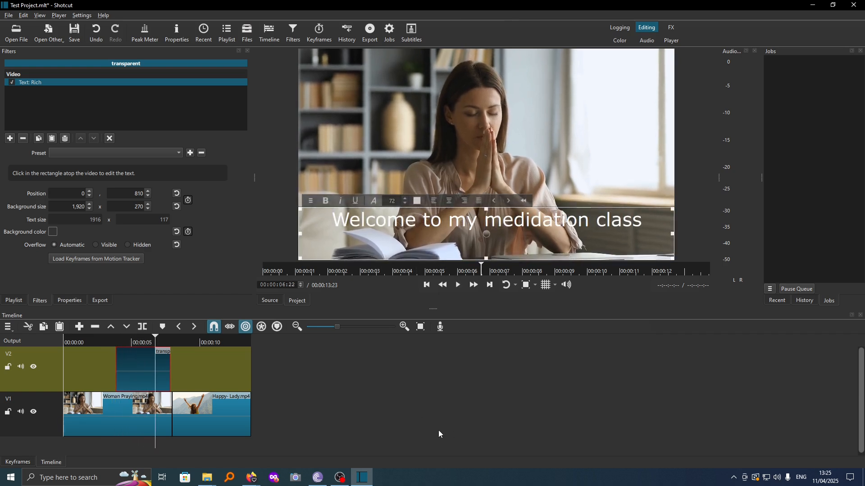
key("space")
- Move the text clip to the start of track V2 and extend it to the end of the Woman Praying clip
left_click_drag(133, 374, 81, 370)
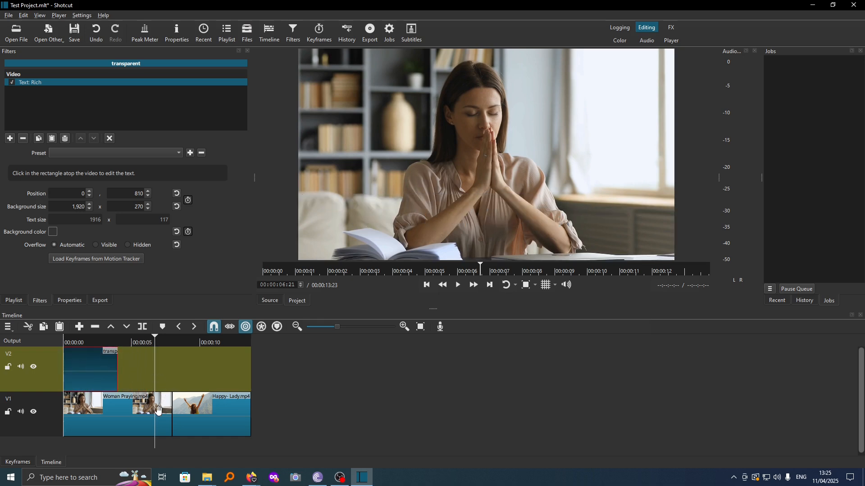
left_click(131, 406)
left_click(108, 368)
left_click_drag(117, 370, 175, 379)
- Preview the title from the start of the timeline and shorten the text clip to 00:00:04:13
key("Home")
key("space")
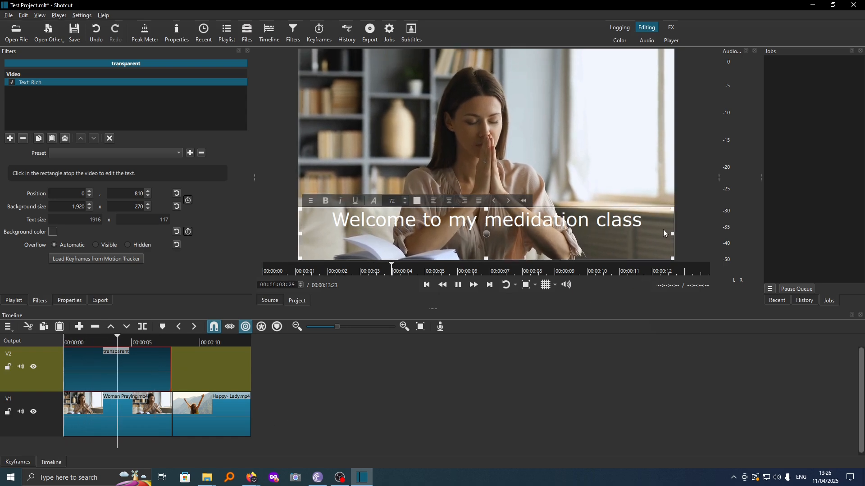
key("space")
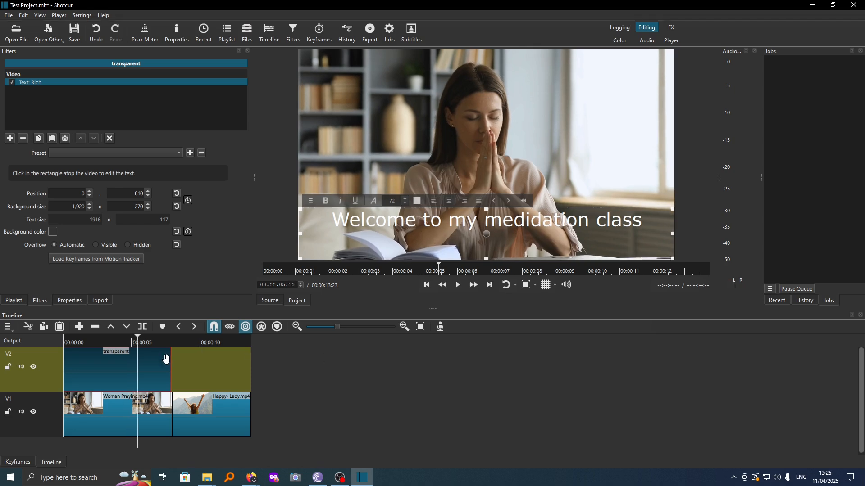
left_click_drag(170, 362, 117, 363)
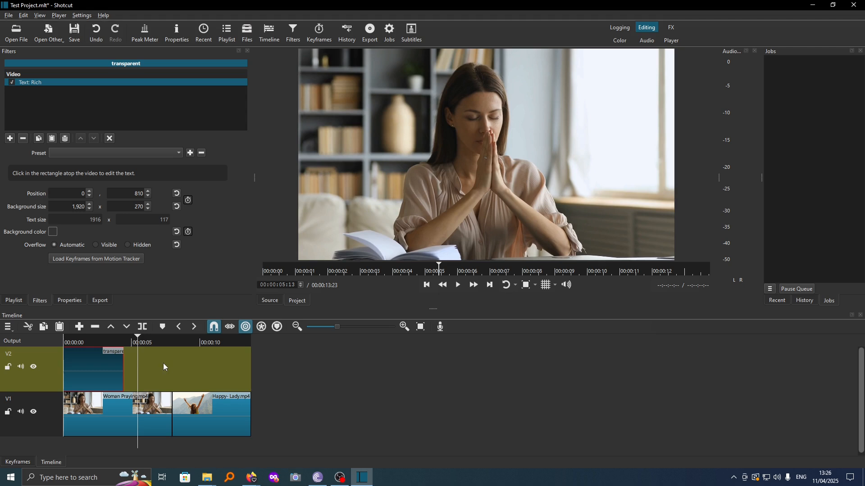
- Paste a copy of the text clip directly after the first one on track V2, and delete it
left_click(83, 359)
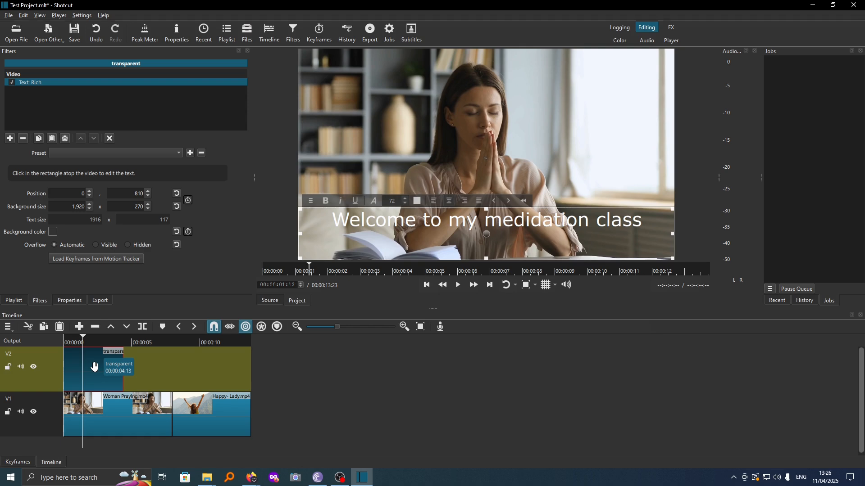
left_click(140, 342)
key("ctrl+v")
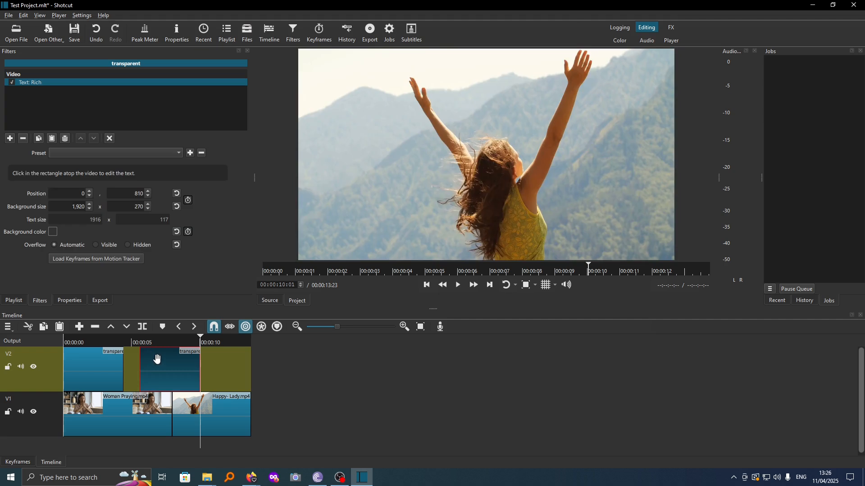
left_click_drag(173, 369, 156, 371)
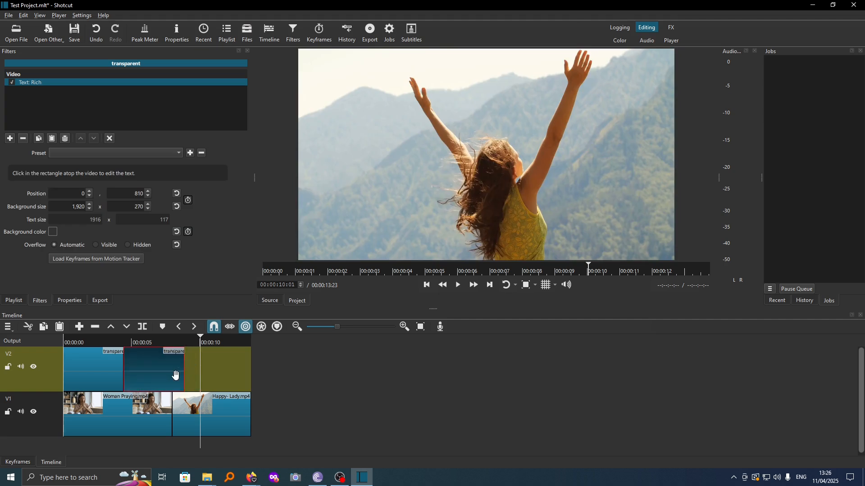
left_click(155, 368)
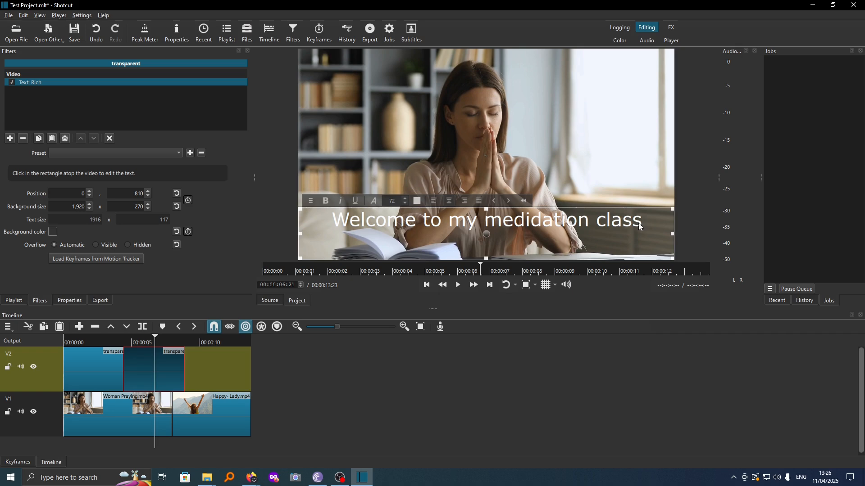
key("ctrl+a")
key("Delete")
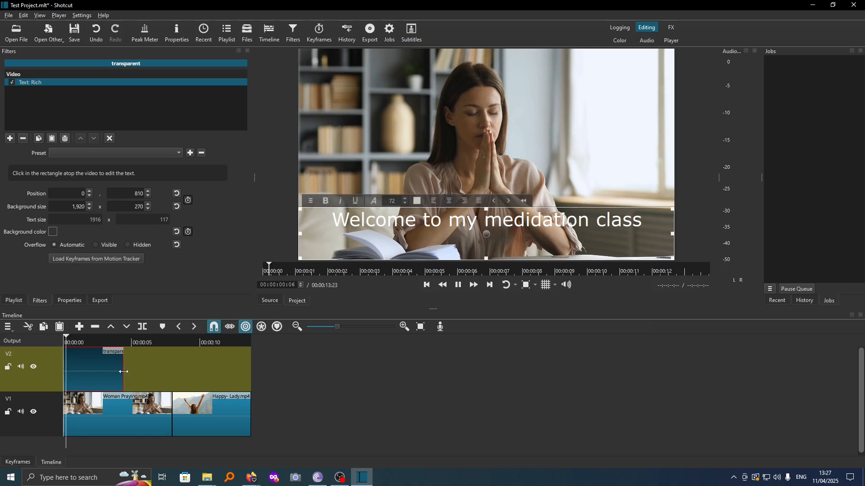
- Stop playback and paste a copy of the text clip on track V2 at 00:00:05:09
key("space")
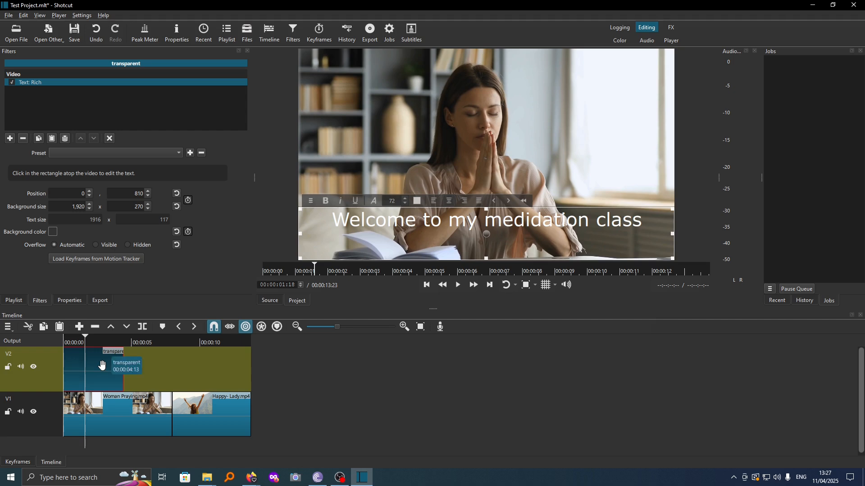
left_click(136, 349)
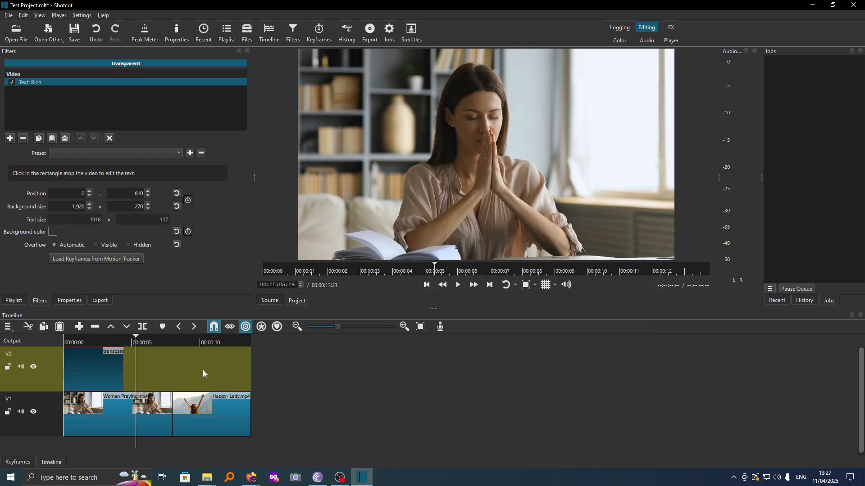
key("ctrl+v")
- Replace the wording of the second text clip with "We Are Open. Just Sign Up"
left_click(150, 344)
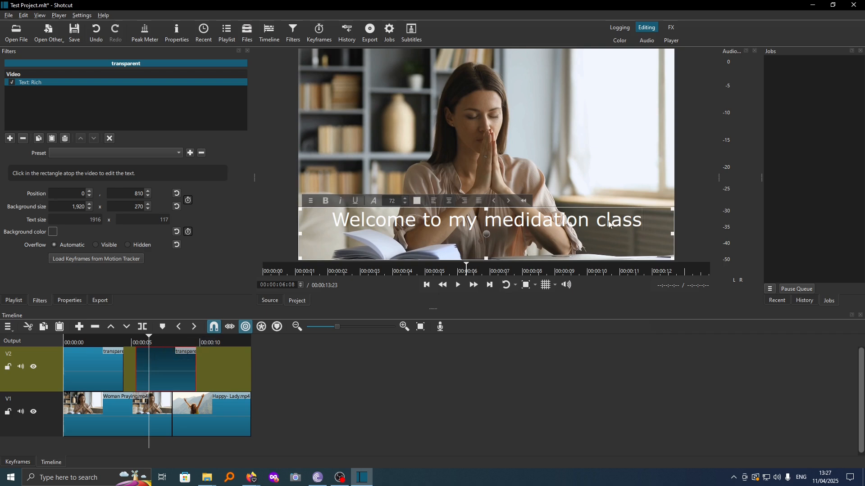
left_click(643, 224)
key("BackSpace")
key("BackSpace")
key("BackSpace")
key("BackSpace")
key("BackSpace")
key("BackSpace")
key("BackSpace")
key("BackSpace")
key("BackSpace")
key("BackSpace")
key("BackSpace")
key("BackSpace")
key("BackSpace")
key("BackSpace")
key("BackSpace")
key("BackSpace")
key("BackSpace")
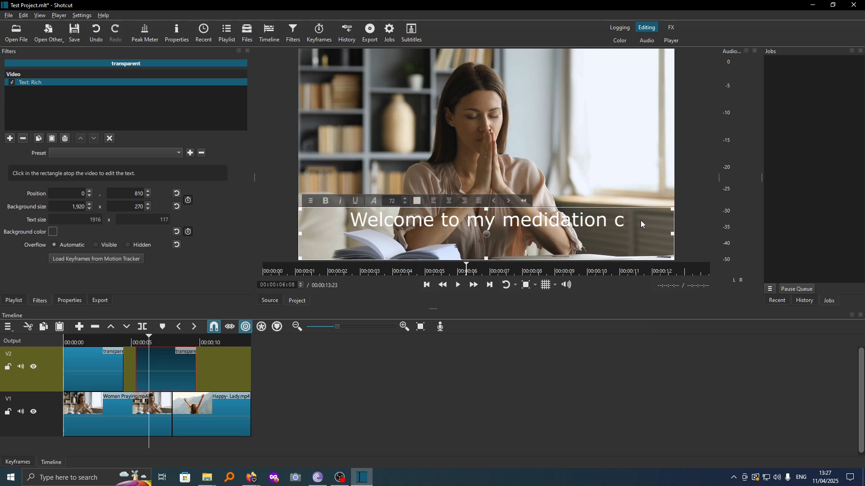
key("BackSpace")
key("BackSpace")
key("BackSpace")
key("BackSpace")
key("BackSpace")
key("BackSpace")
key("BackSpace")
key("BackSpace")
key("BackSpace")
key("BackSpace")
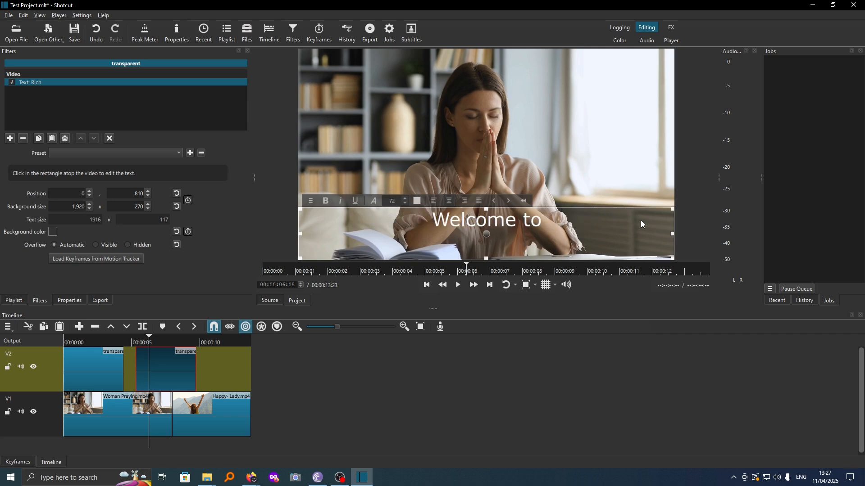
key("BackSpace")
key("BackSpace")
key("BackSpace")
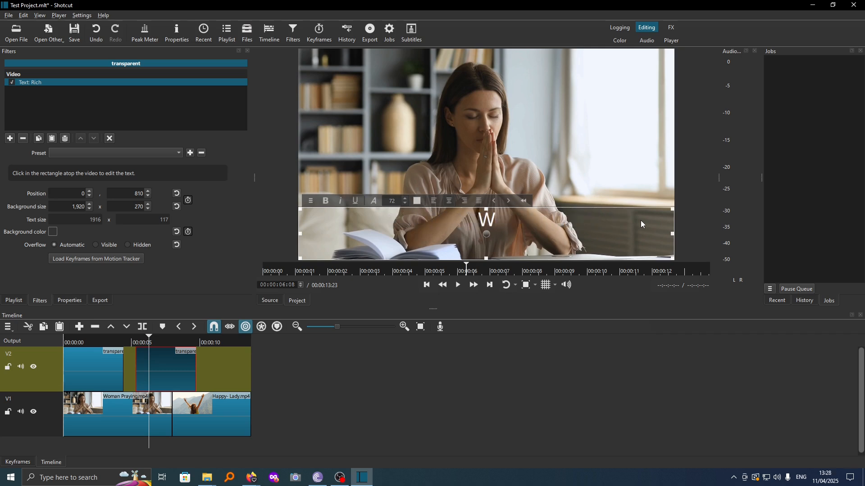
type("We Are Open")
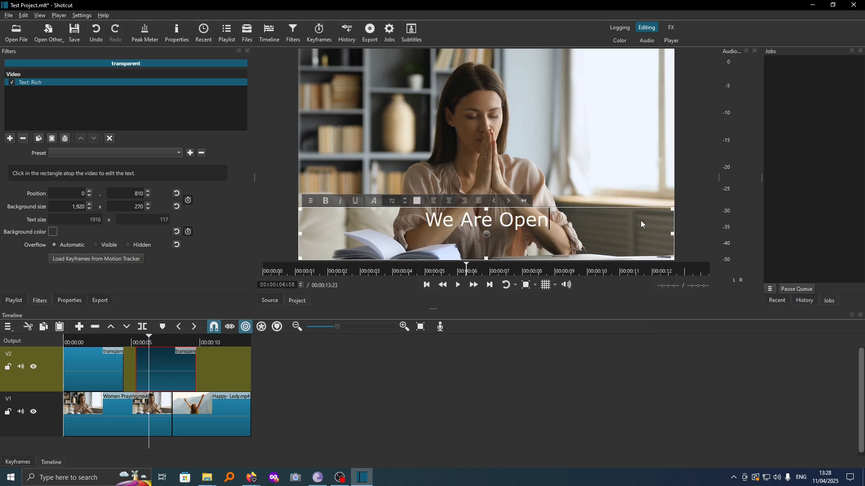
type(". Just Sign Up")
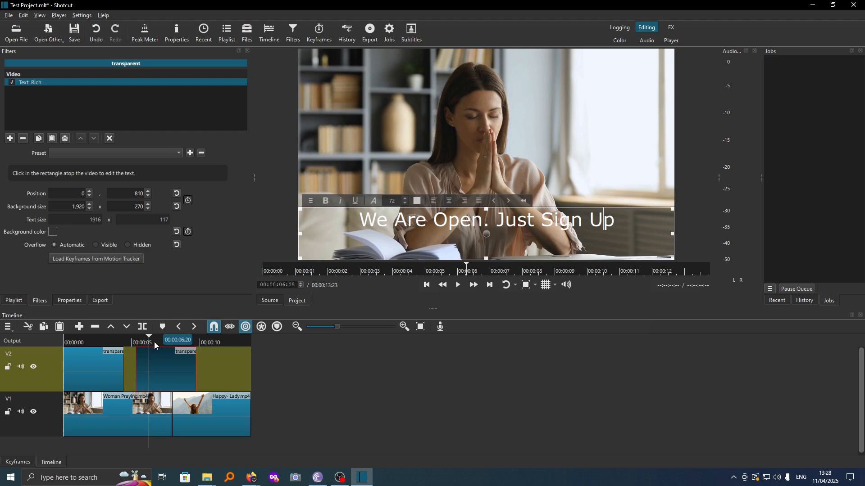
- Play the timeline from the start and extend the second text clip's end further over the Happy-Lady clip
left_click_drag(156, 342, 60, 344)
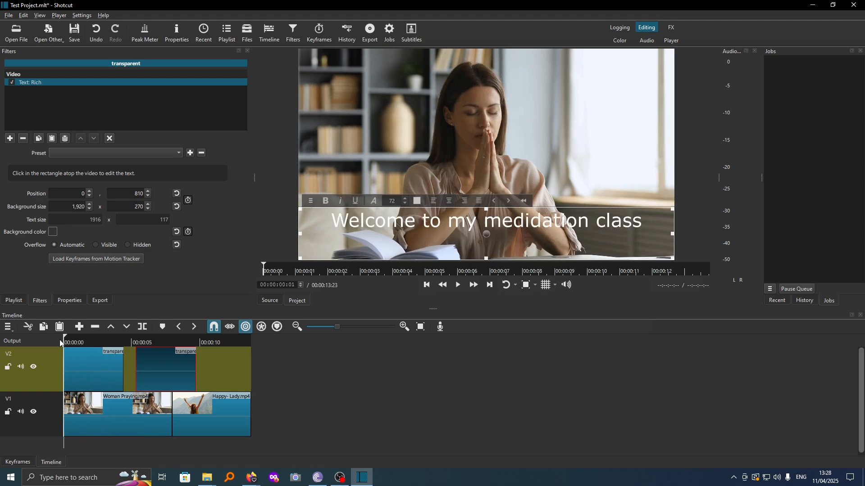
key("space")
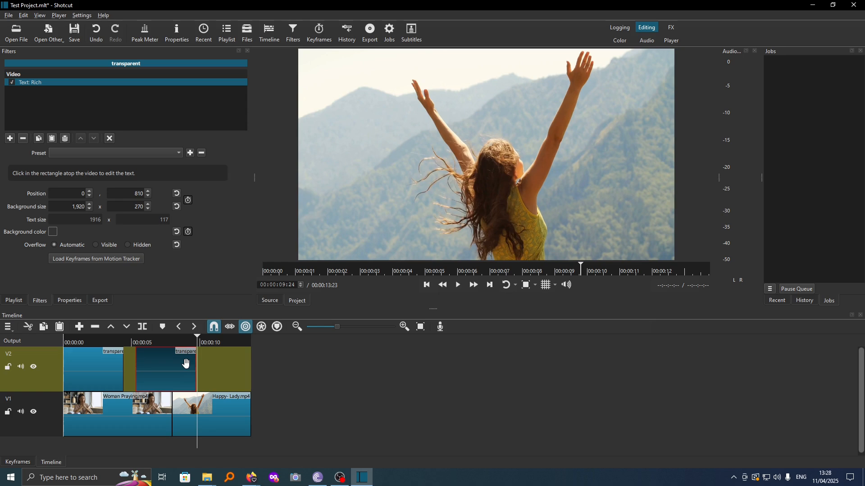
left_click_drag(197, 370, 225, 371)
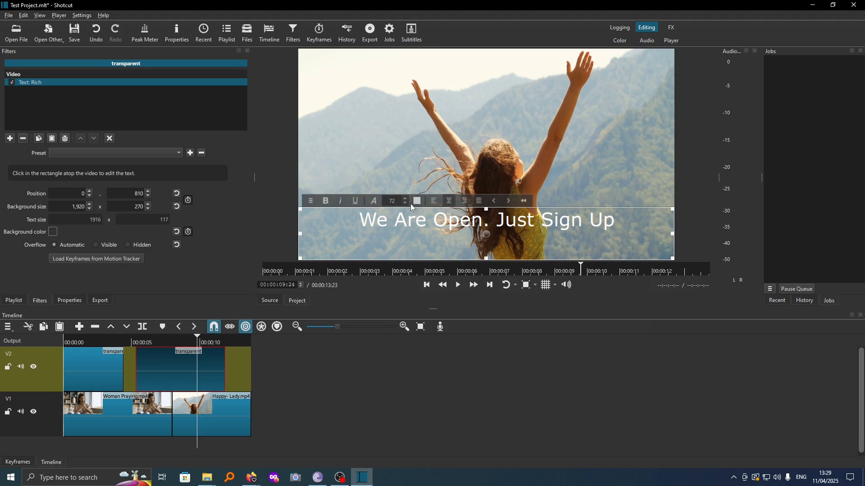
- Set the text size to 76 at the beginning of the "We Are Open. Just Sign Up" title
scroll(405, 200, "up", 7)
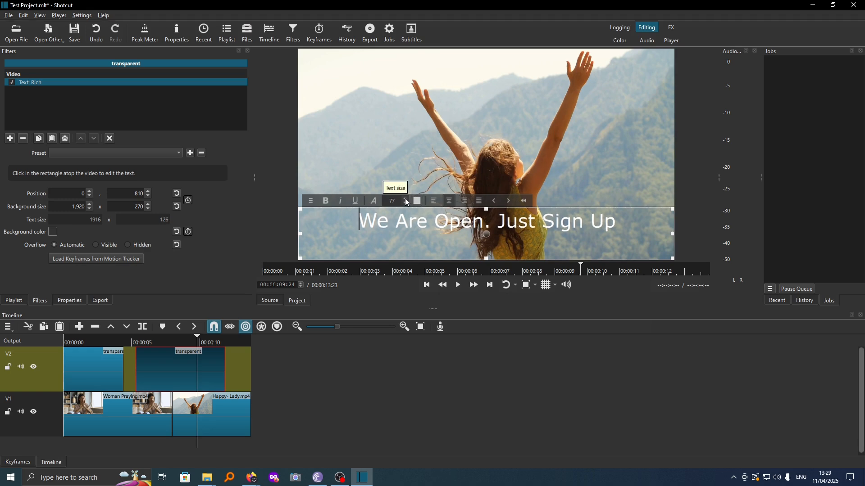
scroll(407, 203, "down", 3)
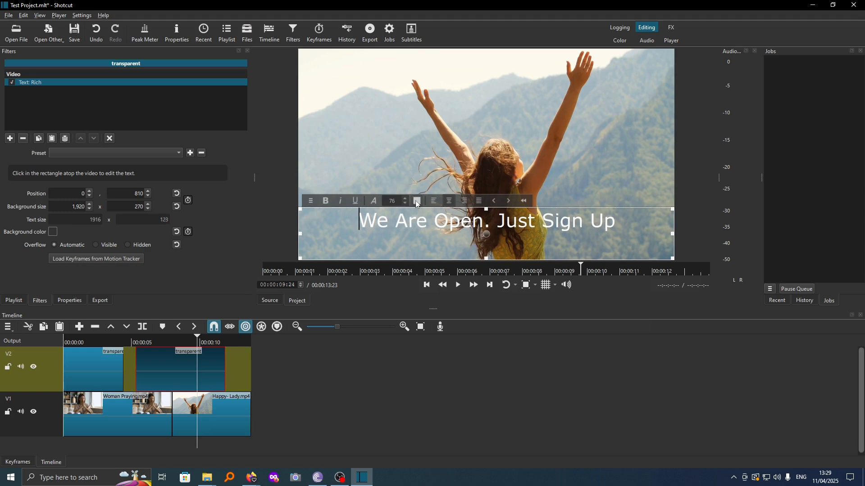
- Try colouring the word "We" in the second title dark red (#aa0000)
left_click(417, 205)
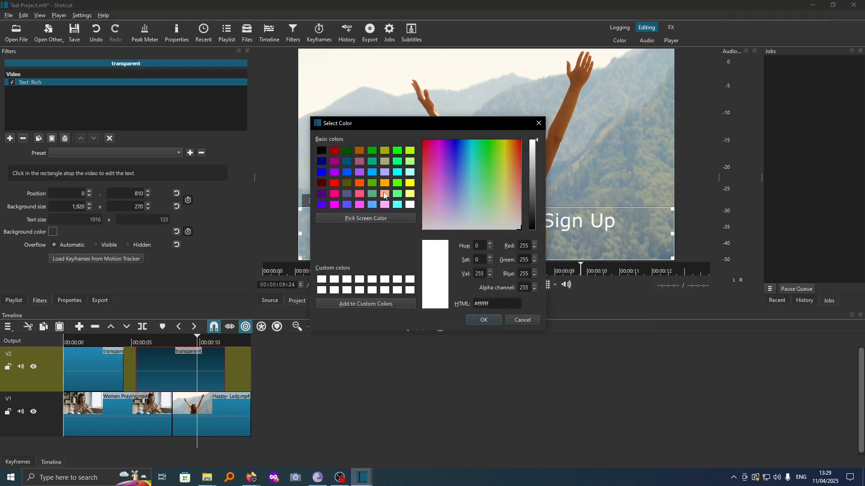
left_click(334, 151)
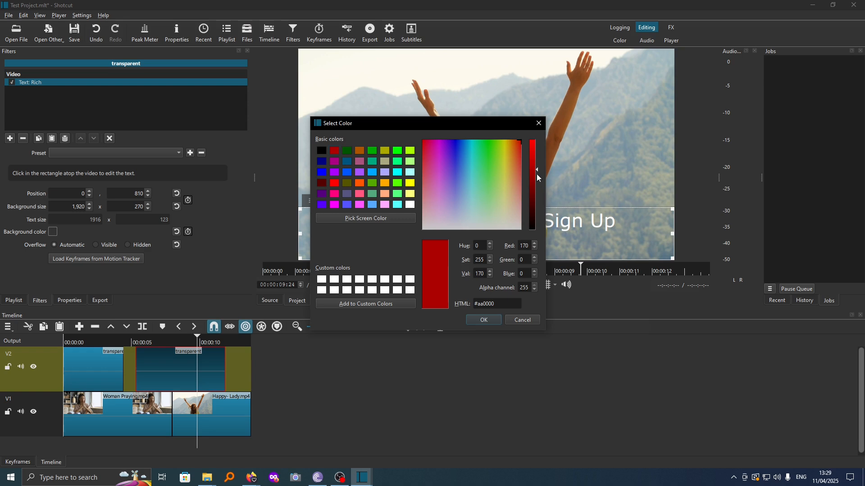
left_click(487, 318)
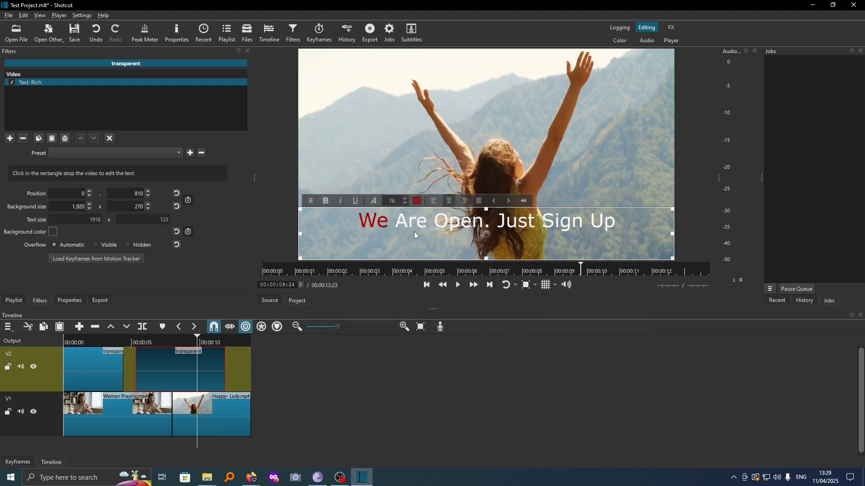
left_click(388, 225)
- Move the second title's text box in the preview to position 18, 792
mouse_move(486, 234)
left_mouse_down()
mouse_move(488, 79)
mouse_move(490, 235)
left_mouse_up()
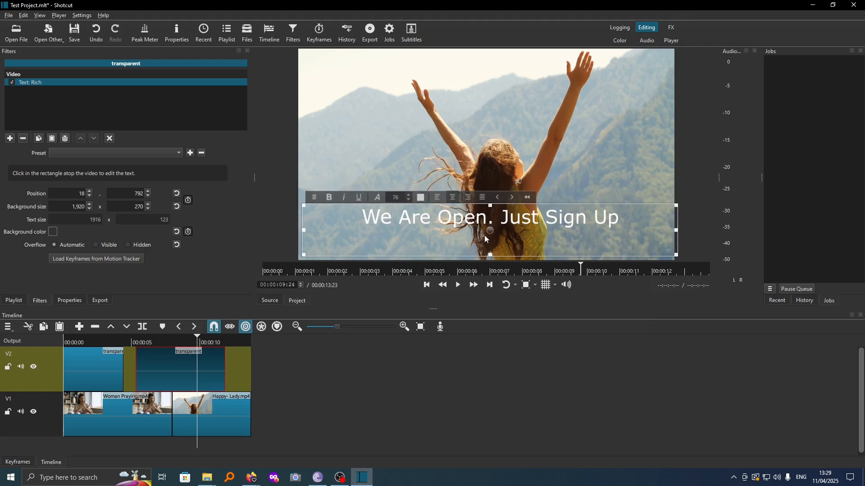